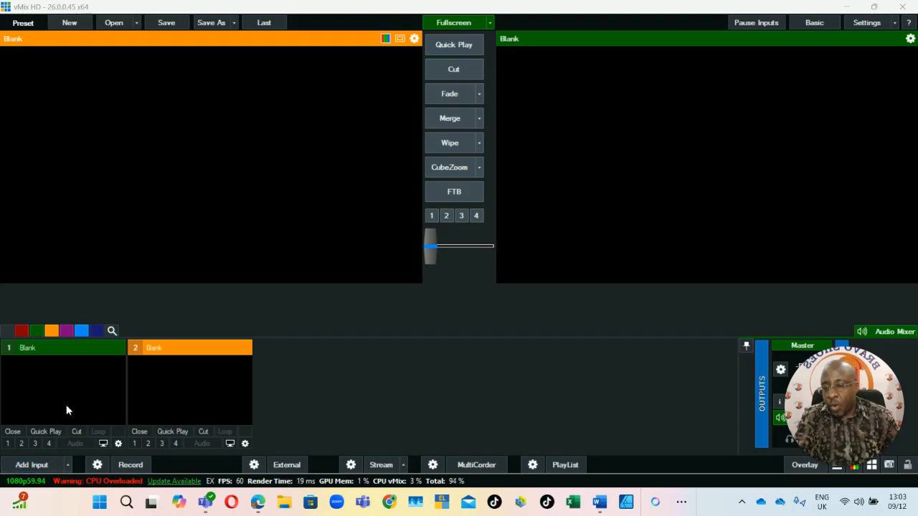
Add the video file Youtube 4k Albinism Video.mp4 from the albinism folder on New Volume (D:) as a new input.
click(30, 464)
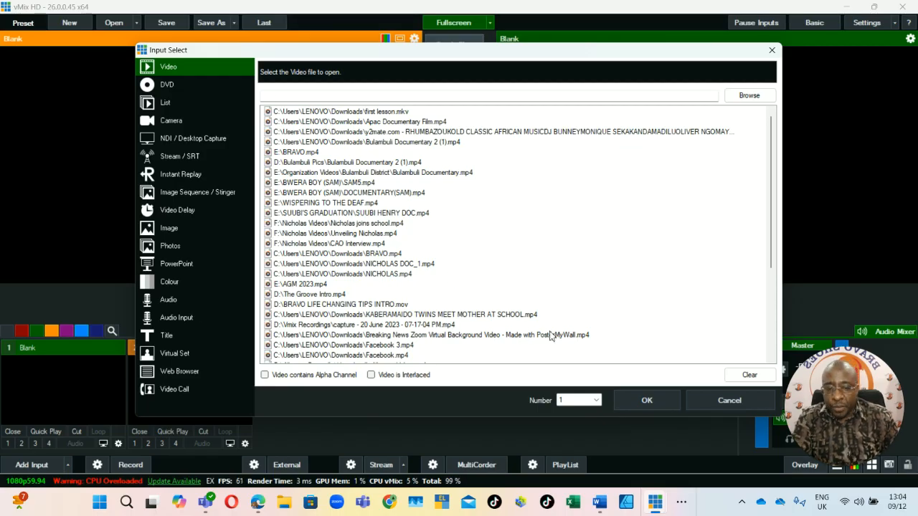
click(182, 85)
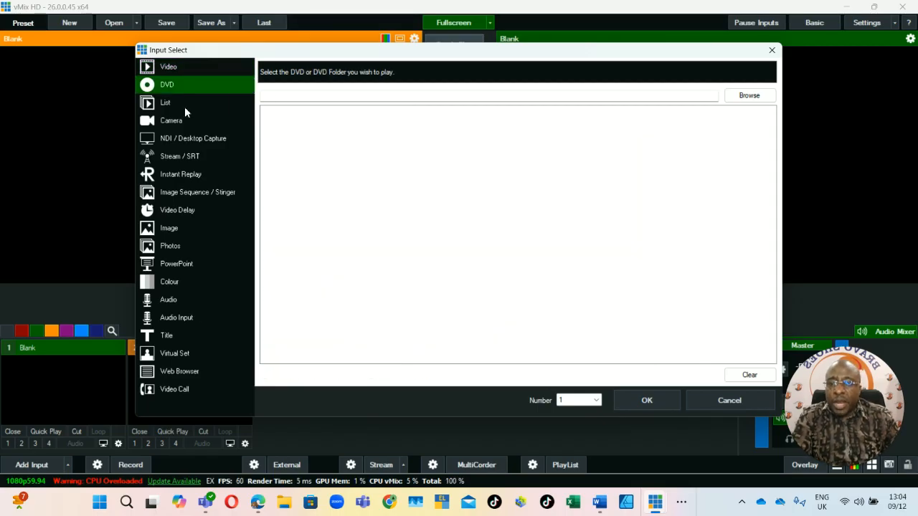
click(185, 106)
click(188, 70)
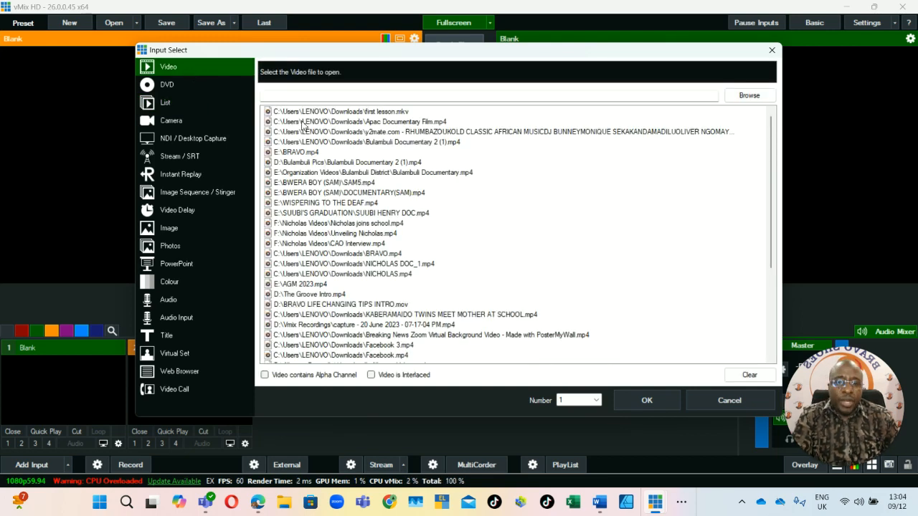
click(748, 96)
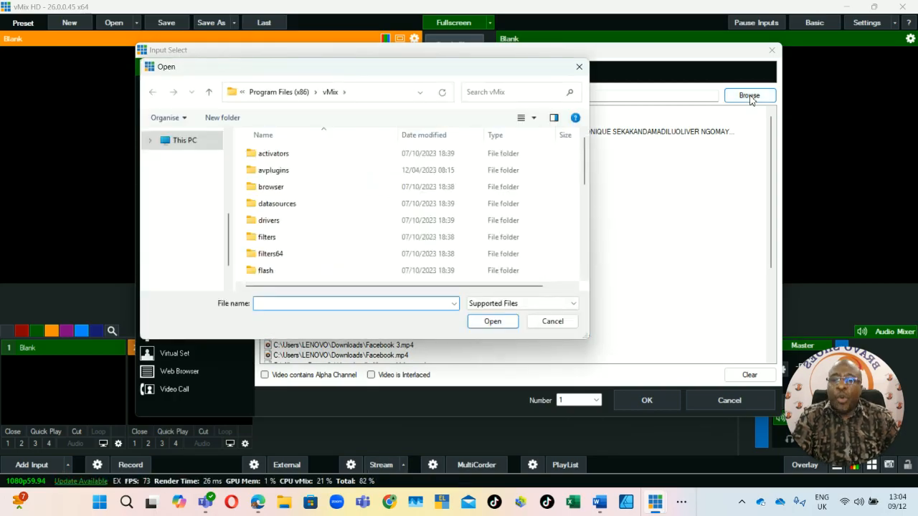
click(195, 158)
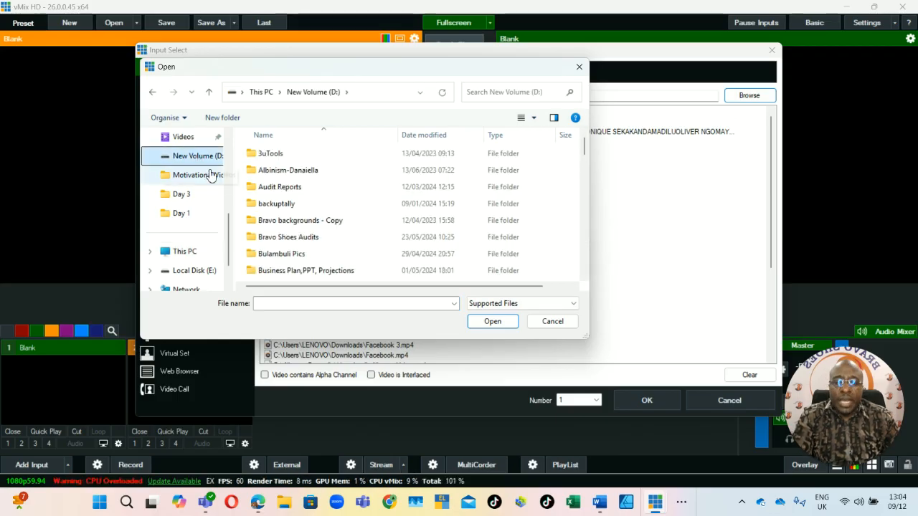
double_click(318, 169)
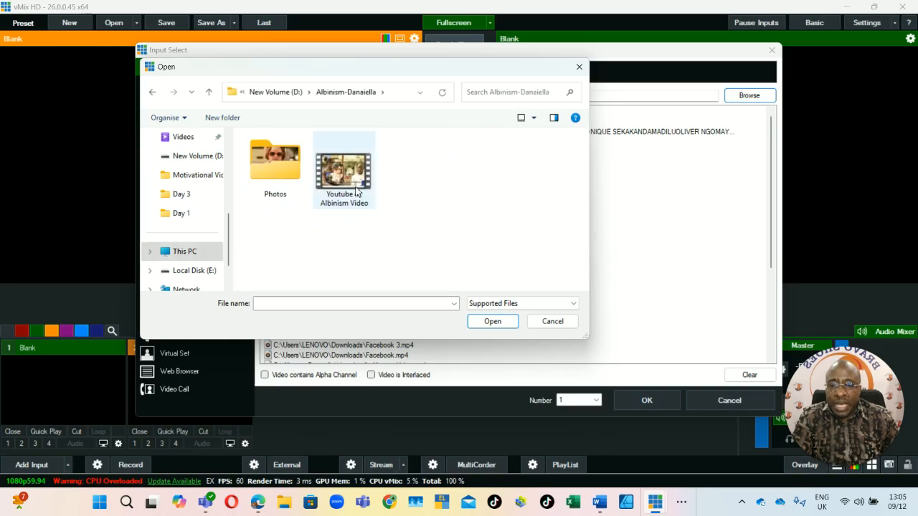
click(347, 190)
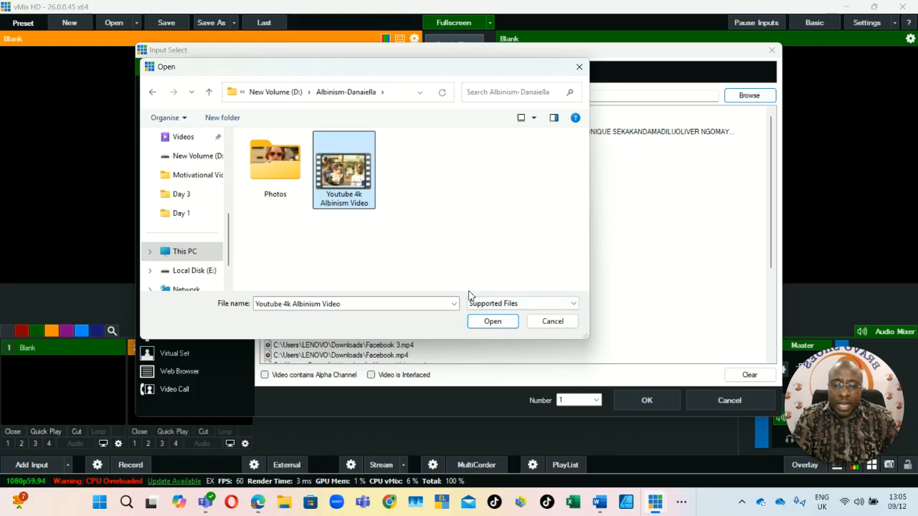
click(491, 322)
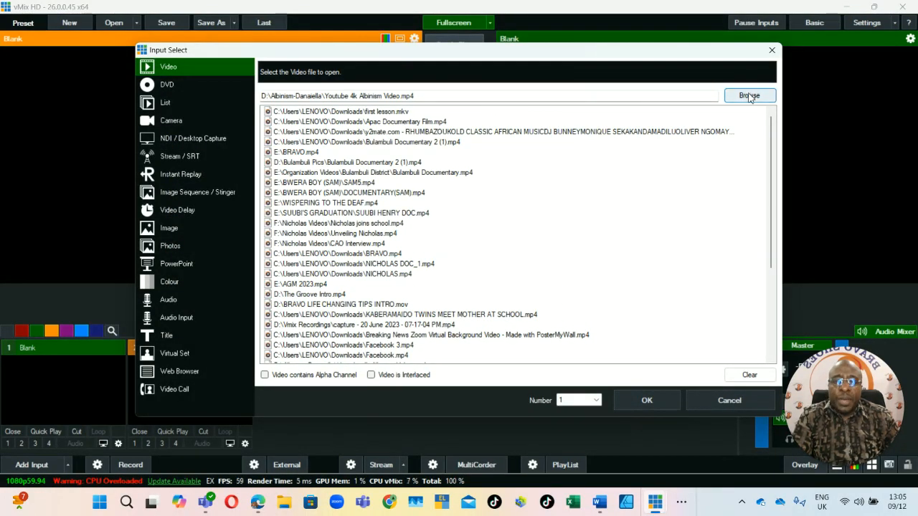
click(645, 400)
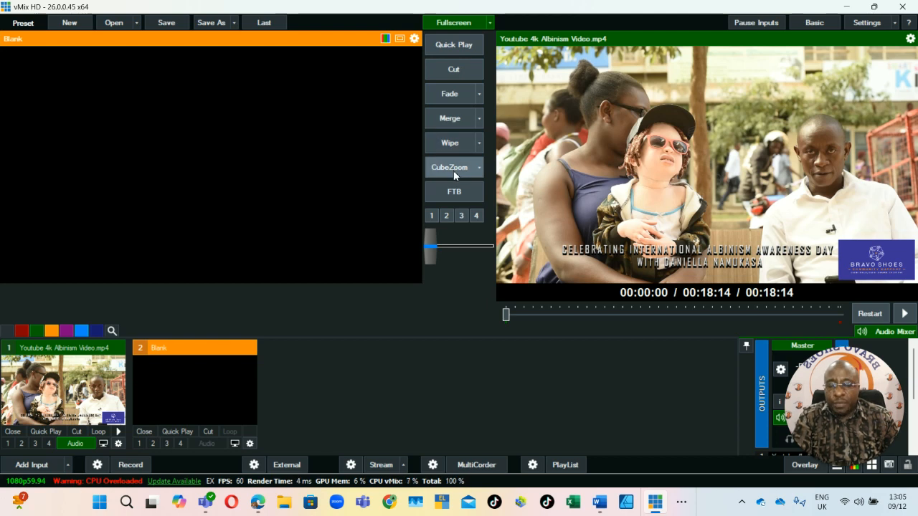
Swap the video and the blank input between preview and output using the Cut, Fade, Merge, Wipe and CubeZoom transitions.
click(453, 65)
click(453, 93)
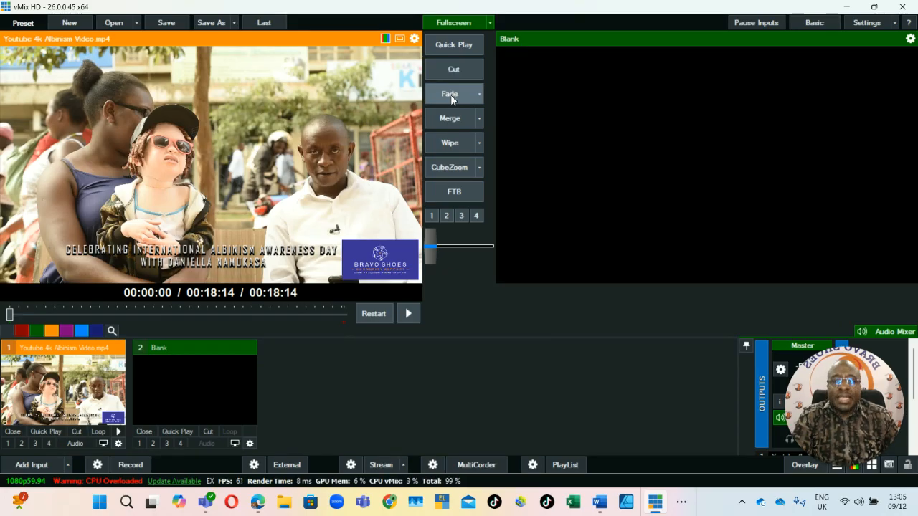
click(451, 123)
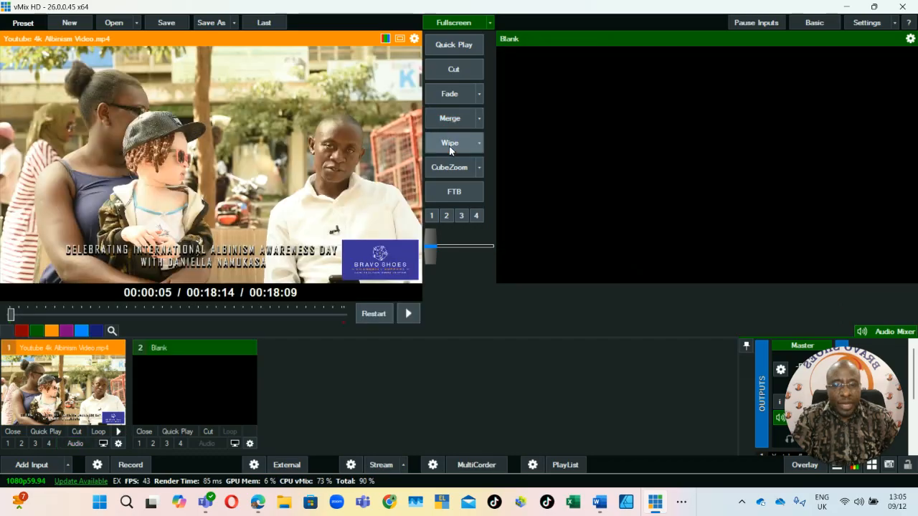
click(449, 145)
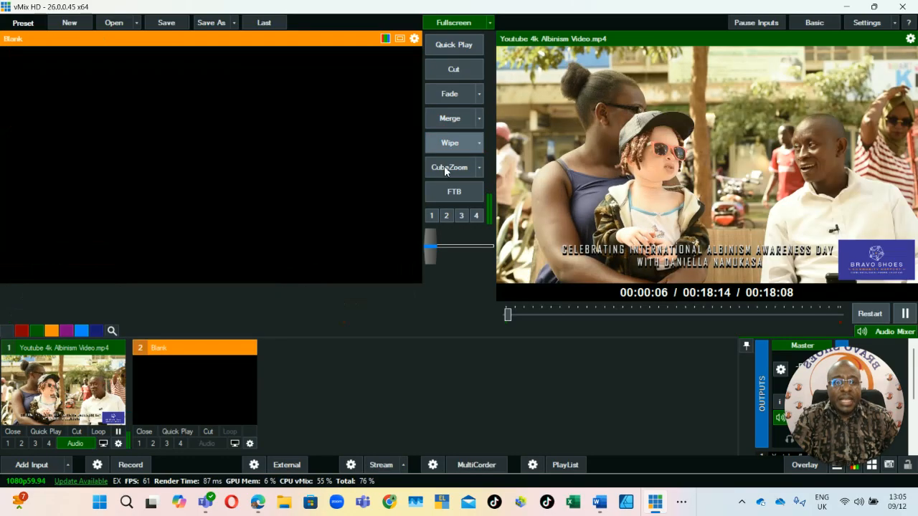
click(445, 170)
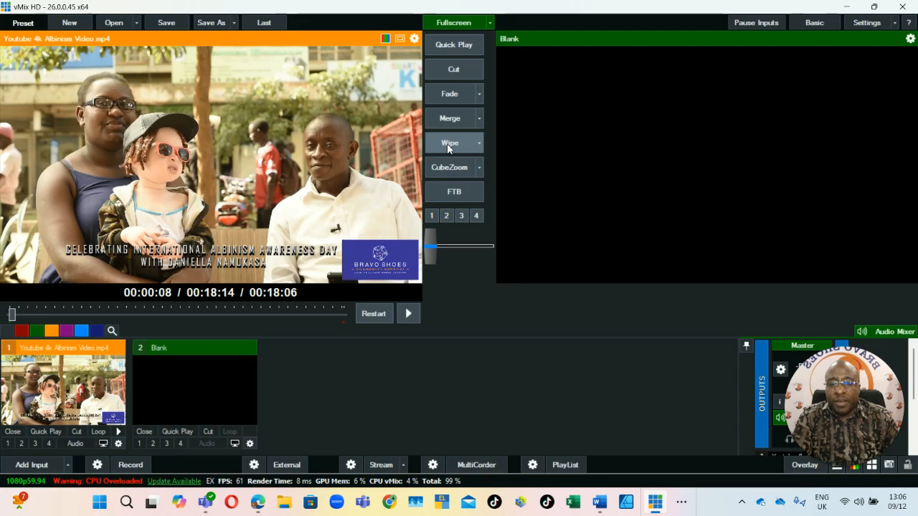
click(447, 143)
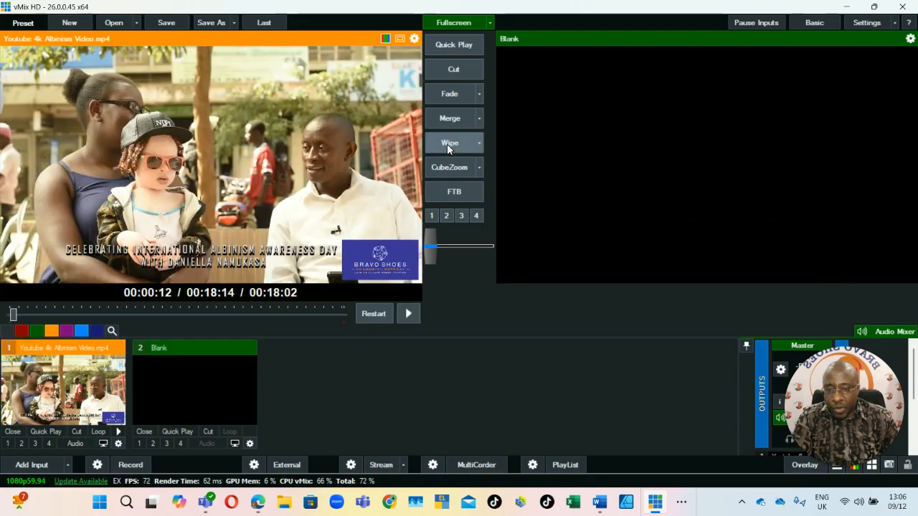
Play the albinism video in preview and cut it to the live output.
click(409, 313)
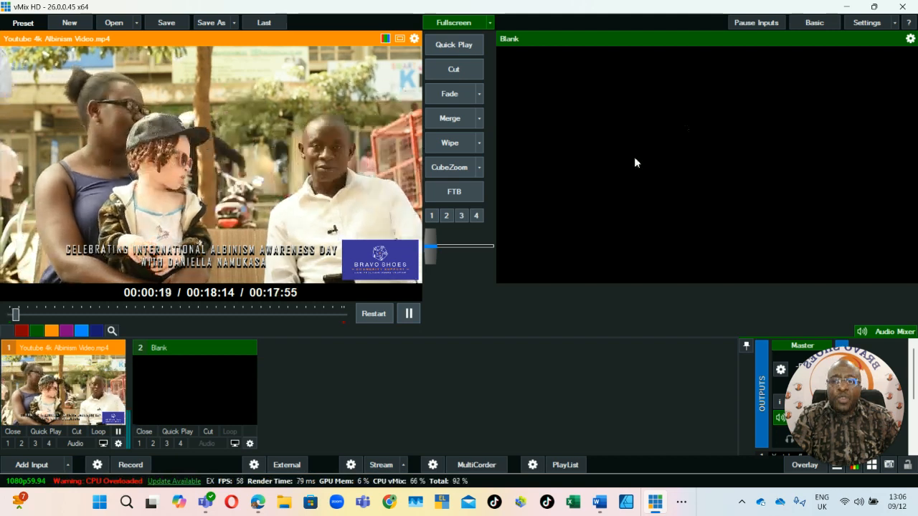
click(447, 72)
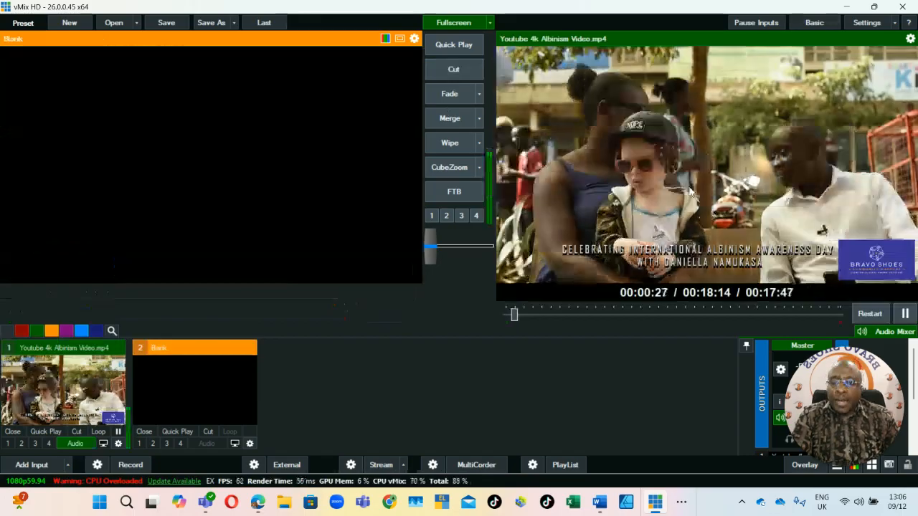
Skip the live video ahead, pause it at about 00:04:22 and fade it back to preview.
click(583, 314)
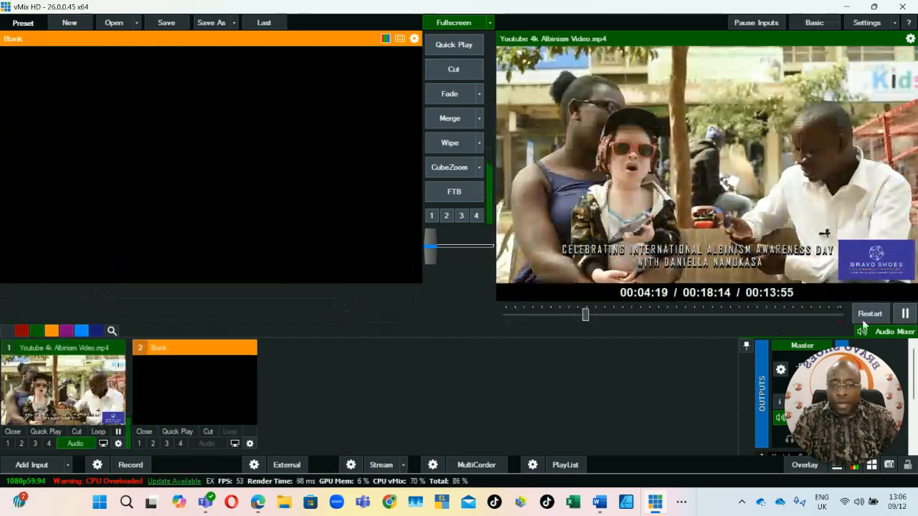
click(904, 314)
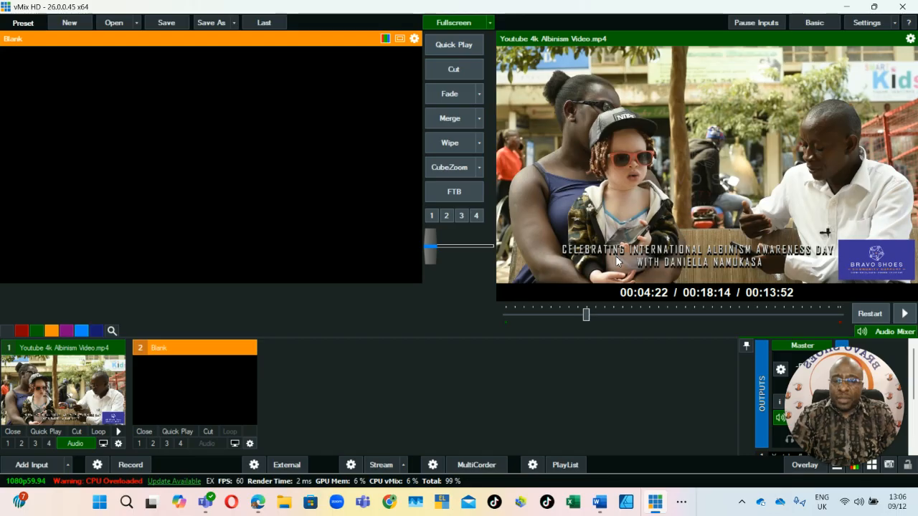
click(450, 94)
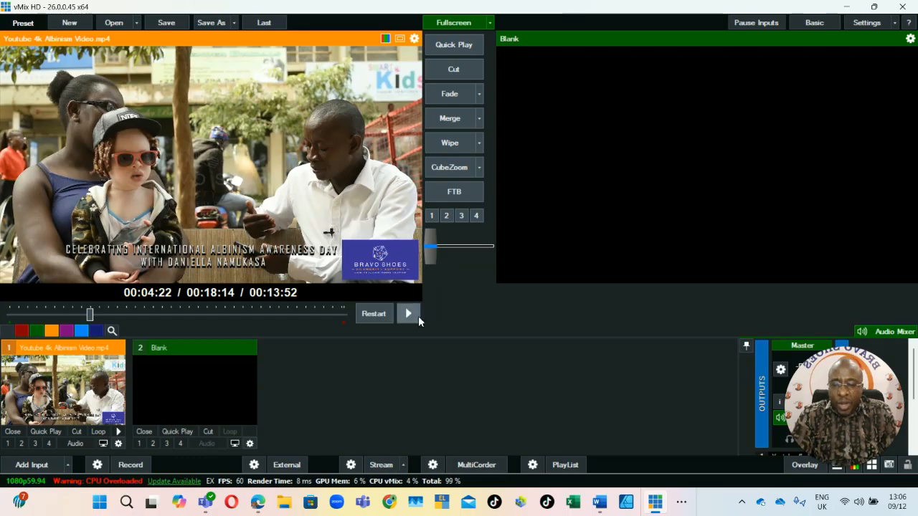
Start adding another input of the Photos type for a folder slideshow.
click(35, 466)
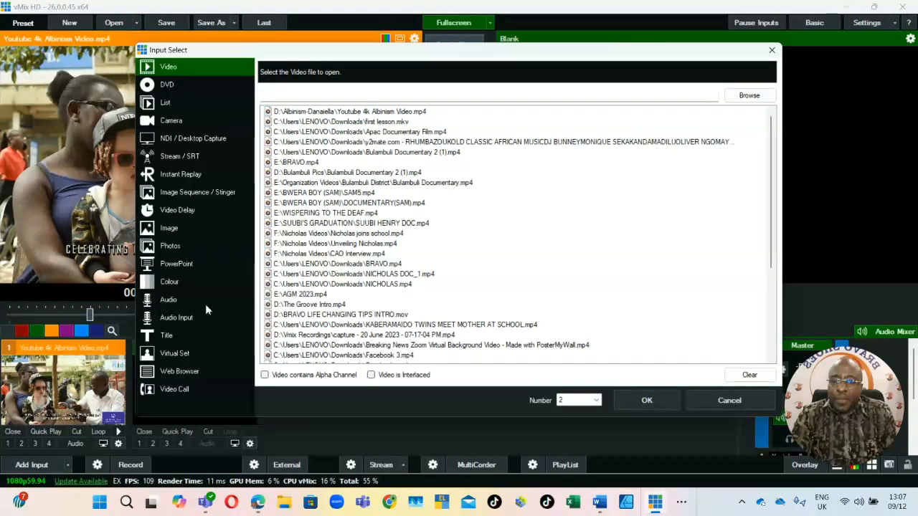
click(174, 245)
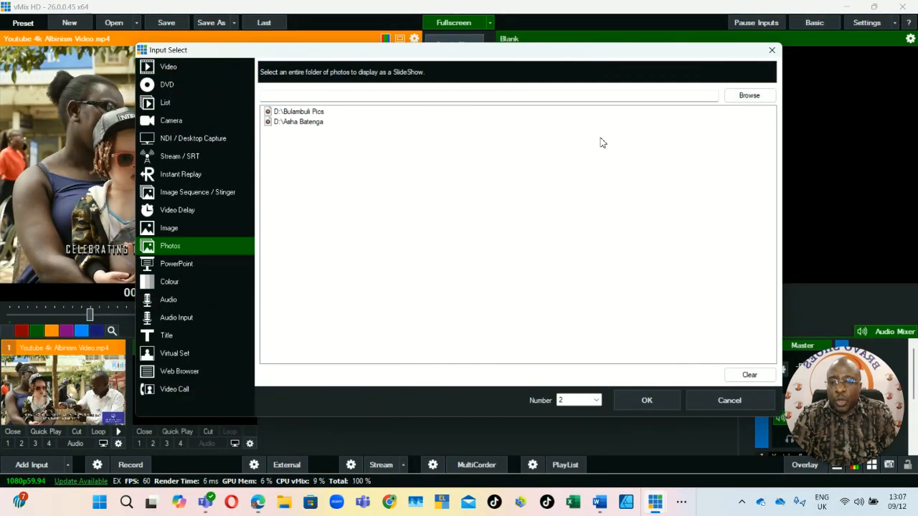
click(302, 113)
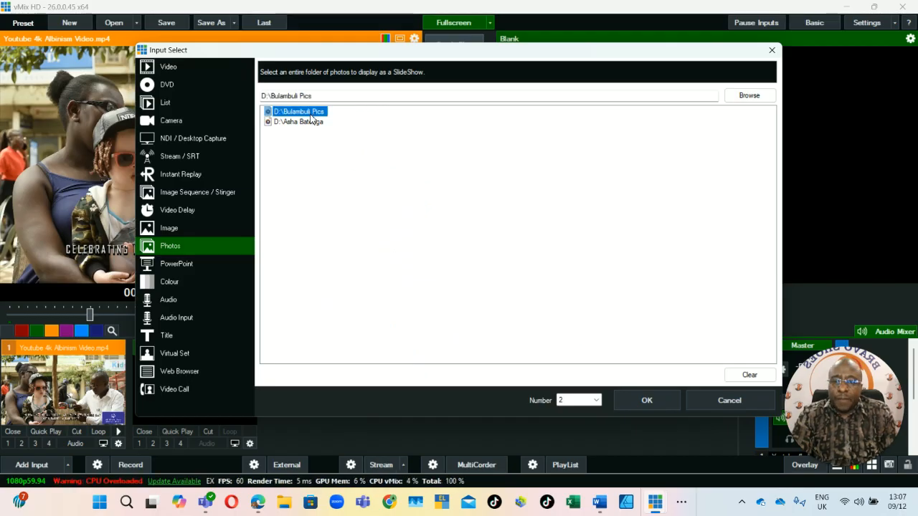
click(750, 96)
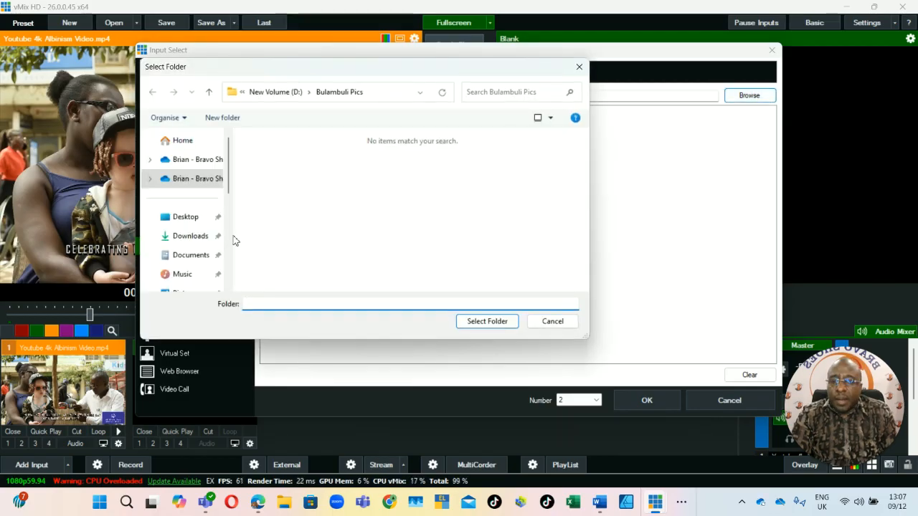
scroll(195, 250, down, 2)
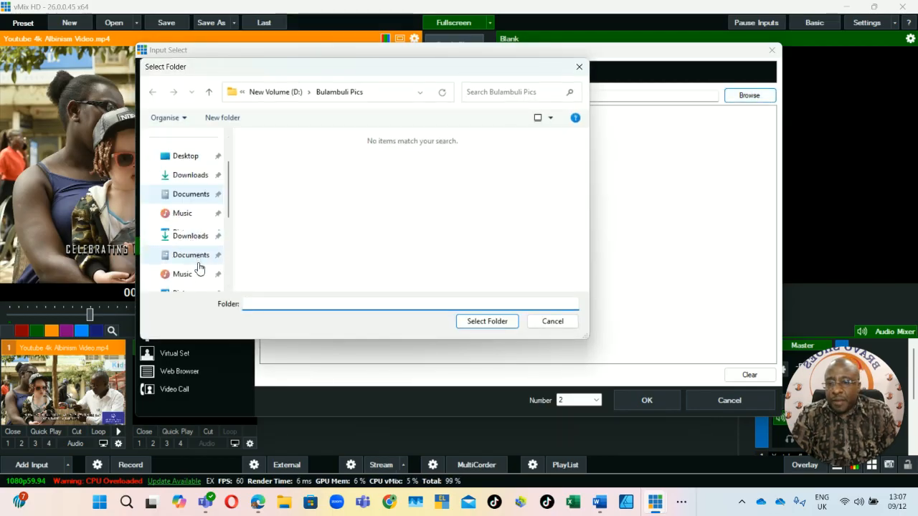
click(198, 269)
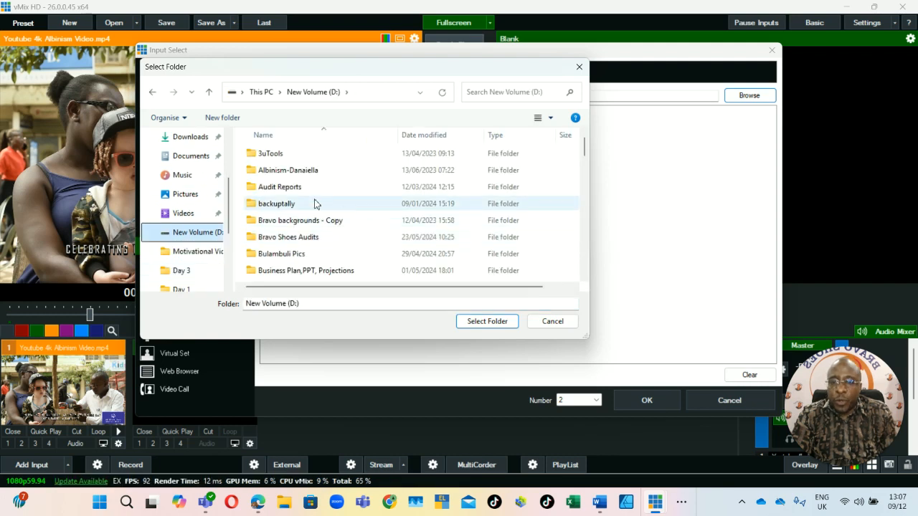
double_click(303, 171)
double_click(296, 176)
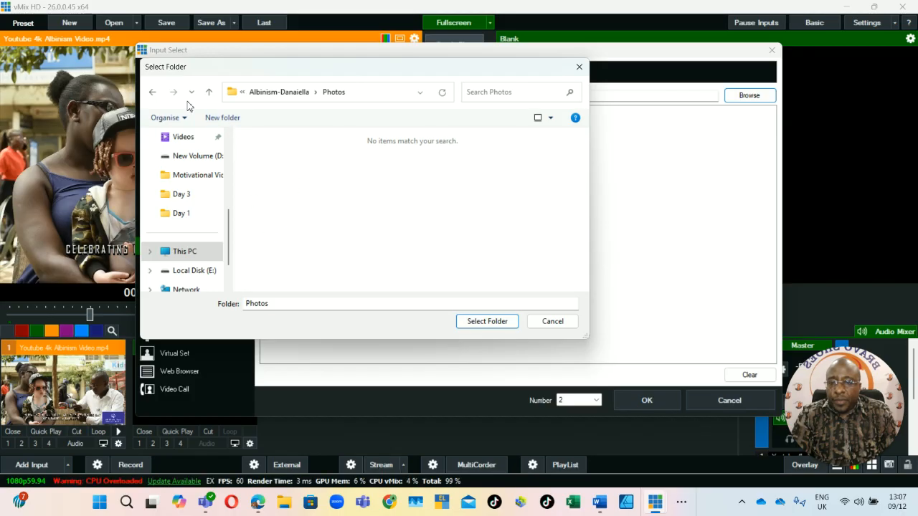
click(207, 93)
click(207, 95)
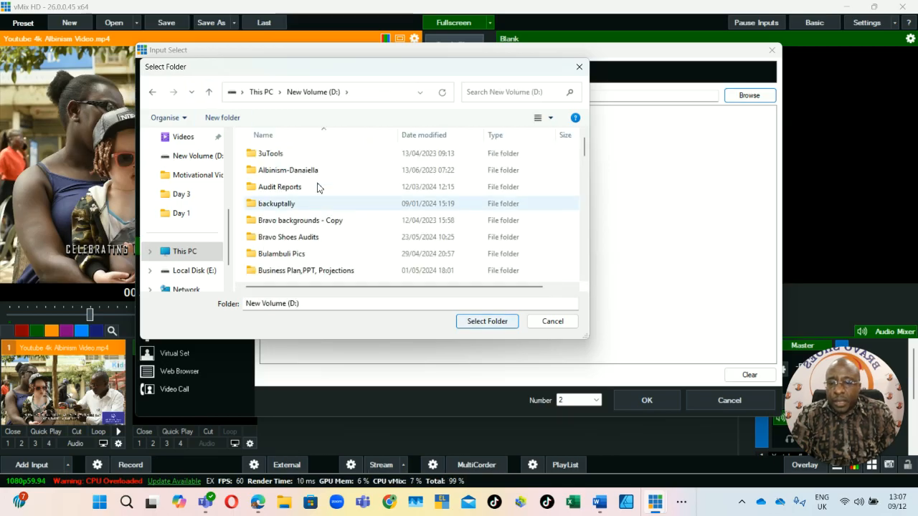
scroll(290, 198, down, 4)
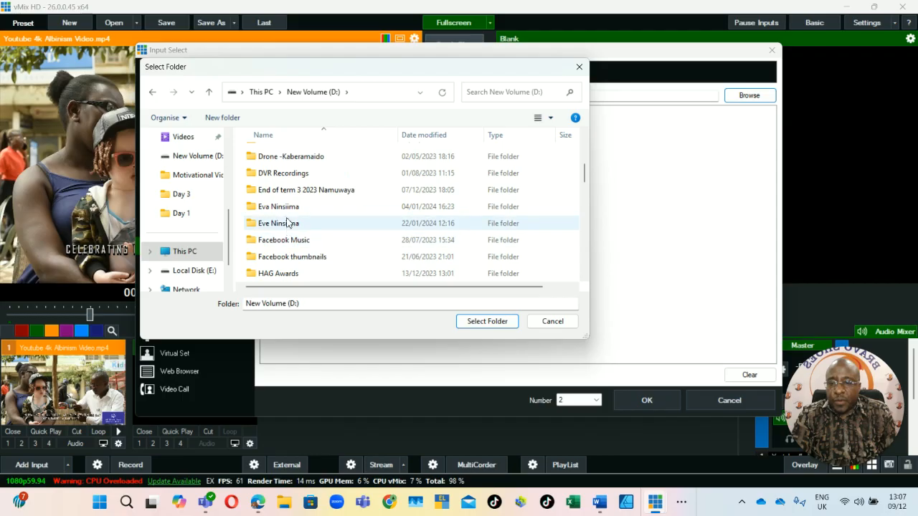
scroll(291, 215, down, 3)
click(291, 258)
double_click(291, 260)
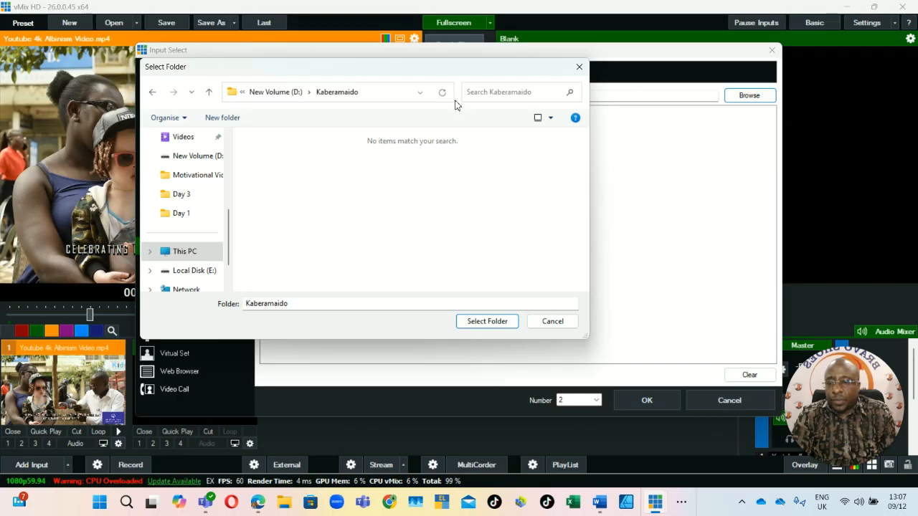
click(578, 67)
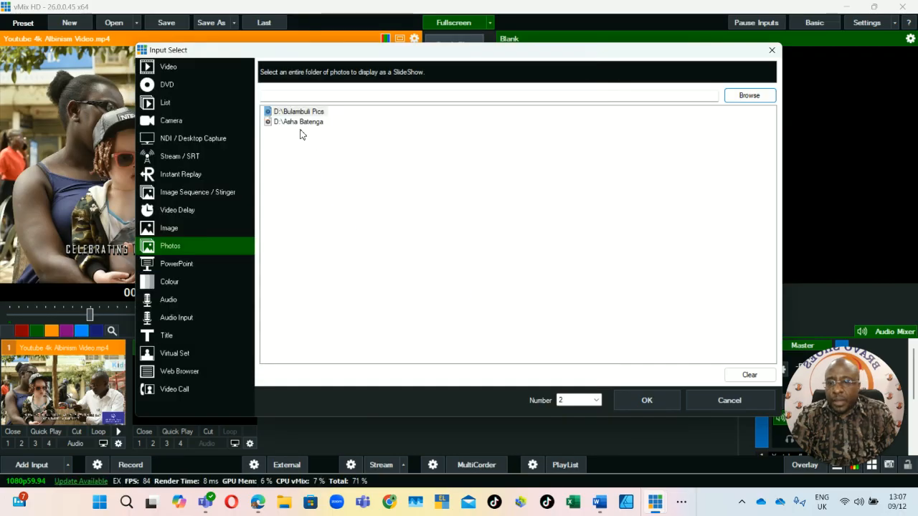
click(750, 97)
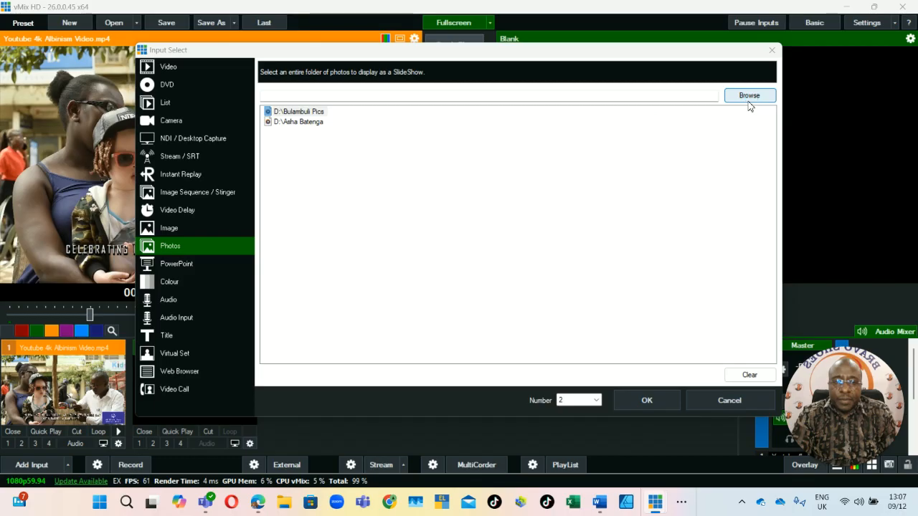
scroll(201, 255, down, 3)
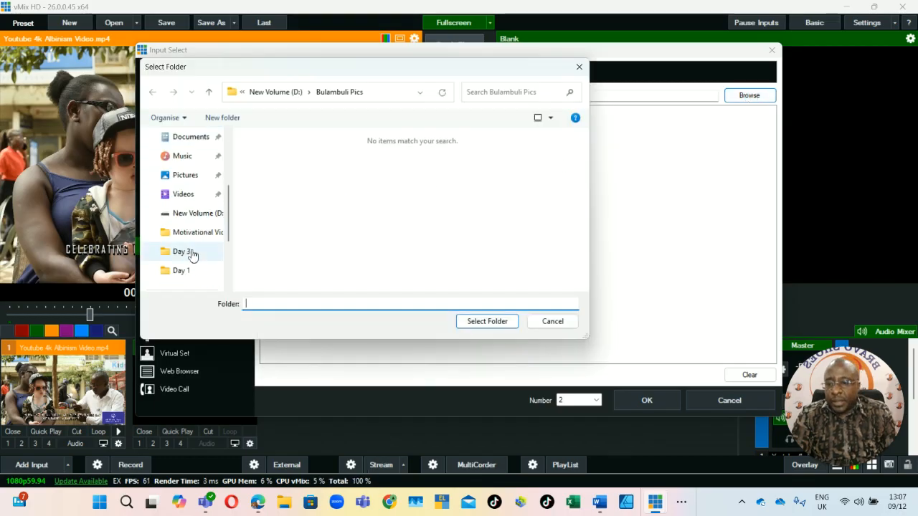
click(199, 217)
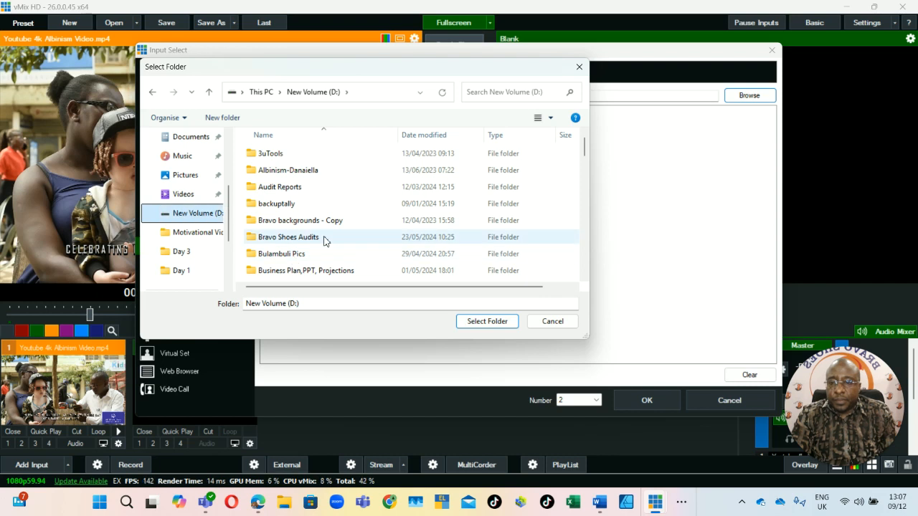
scroll(323, 248, down, 2)
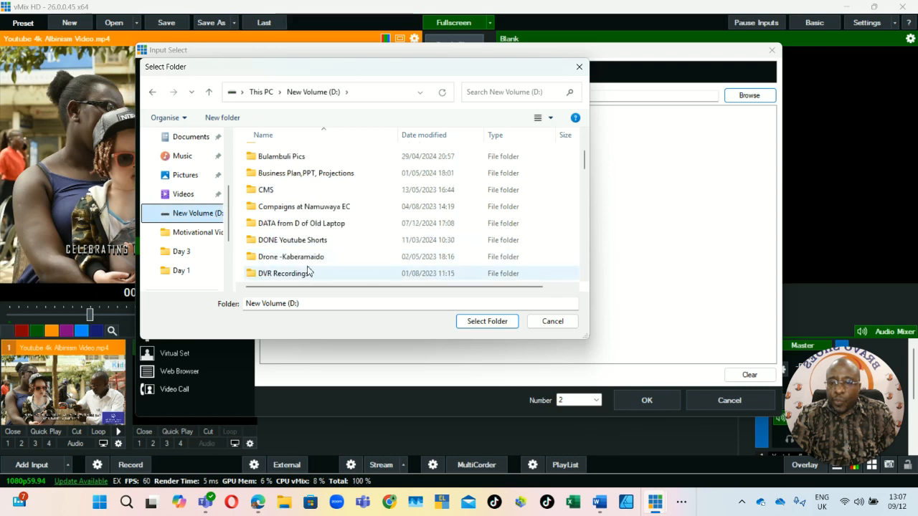
scroll(308, 271, down, 1)
scroll(330, 240, down, 1)
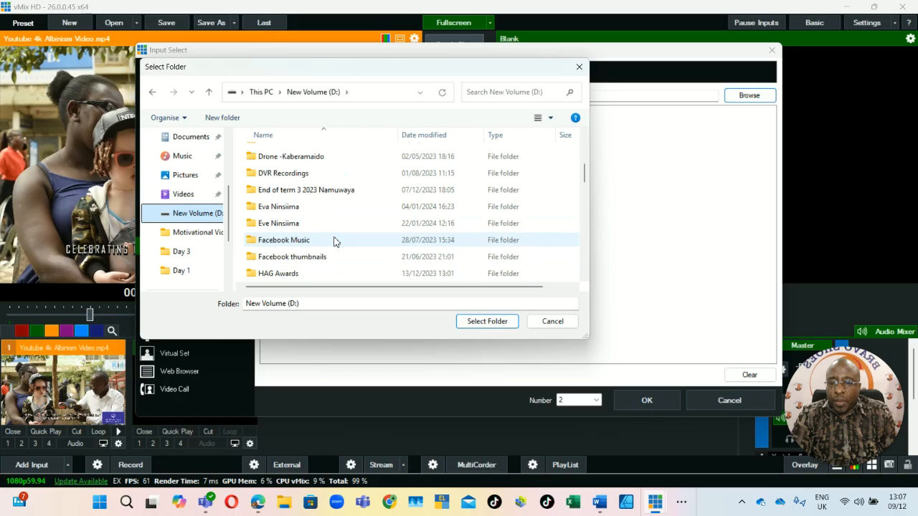
scroll(315, 251, down, 1)
click(285, 224)
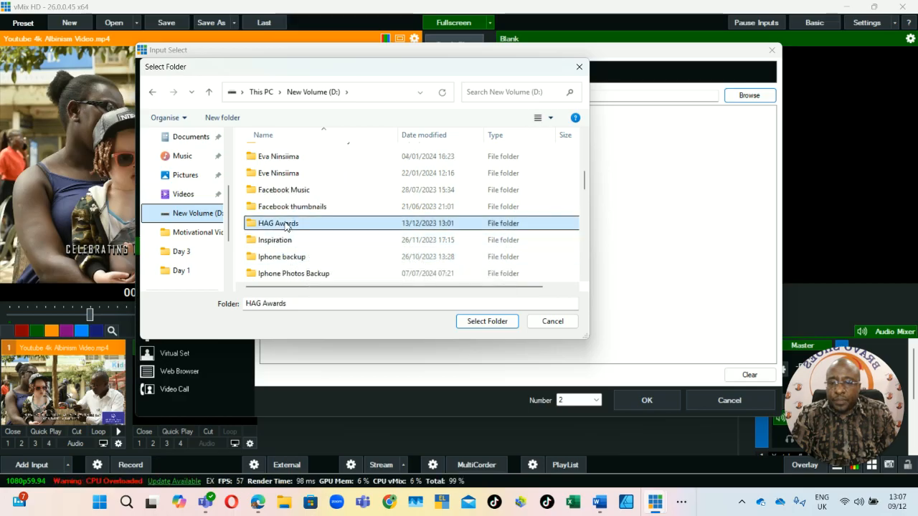
double_click(286, 224)
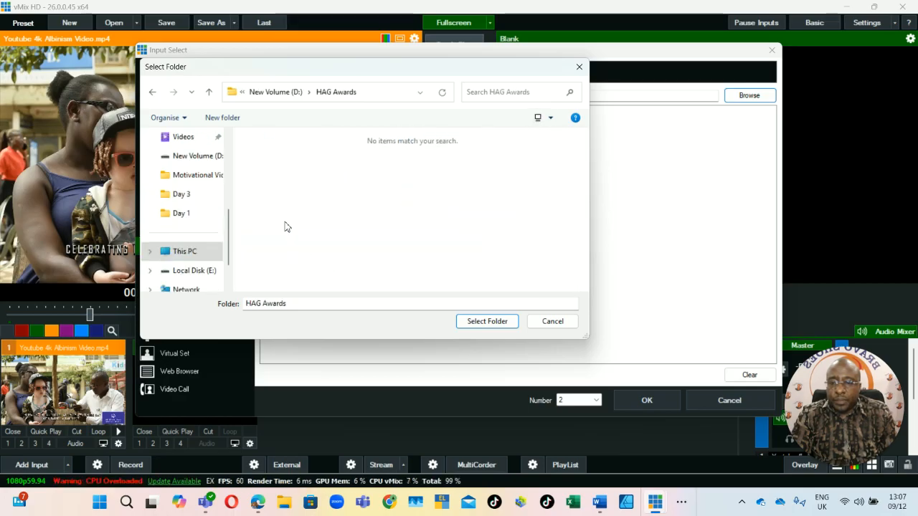
click(580, 66)
click(760, 96)
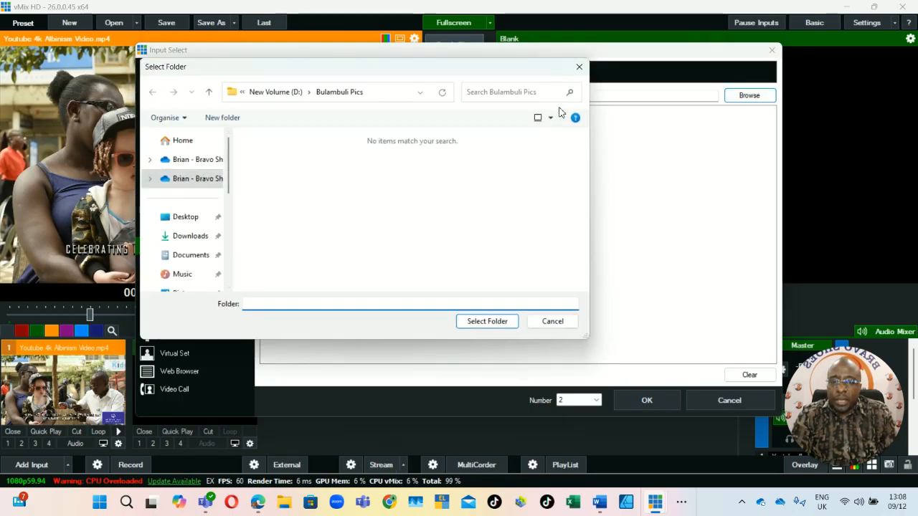
click(579, 66)
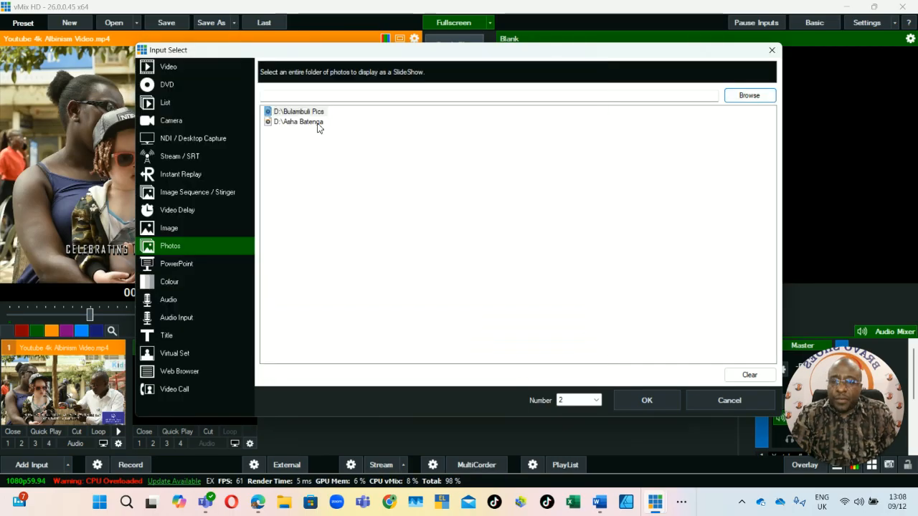
Add the single photo _NIK0285.jpg from the albinism Photos folder as an Image input and fade the albinism video to the live output.
click(178, 230)
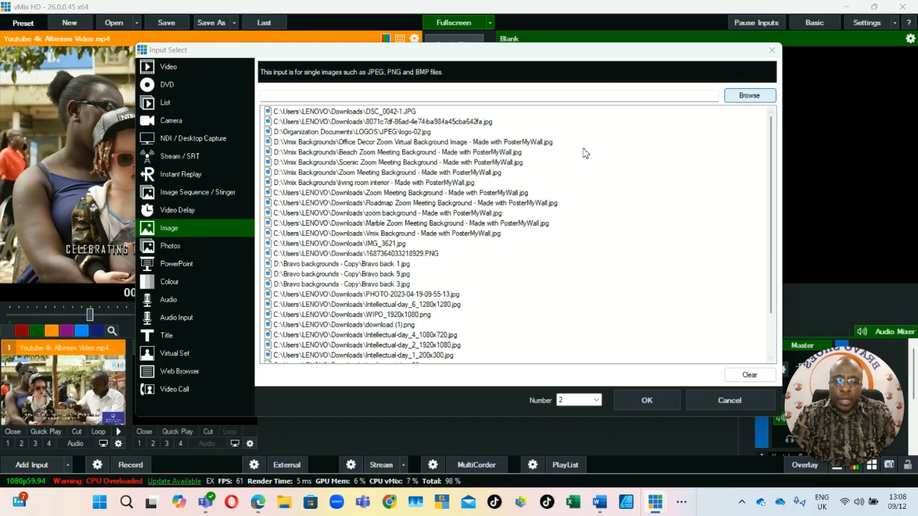
click(749, 96)
click(256, 177)
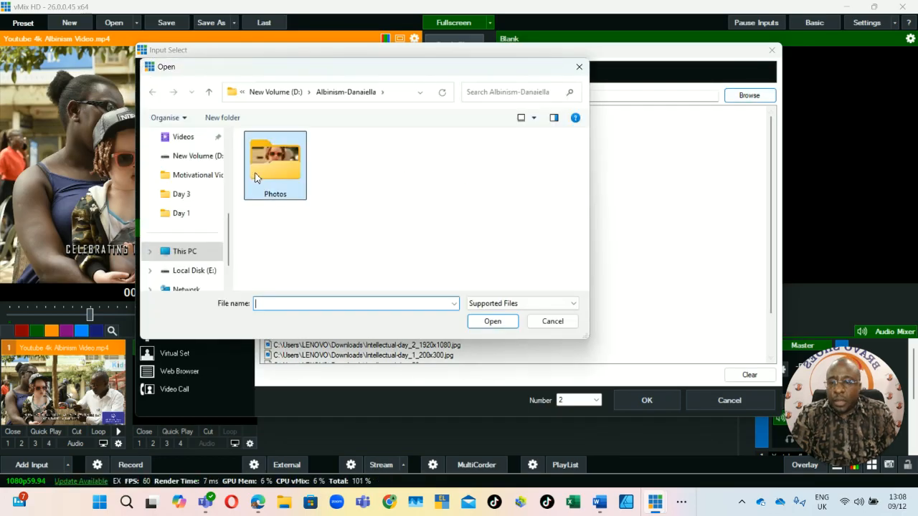
double_click(255, 177)
scroll(511, 229, down, 2)
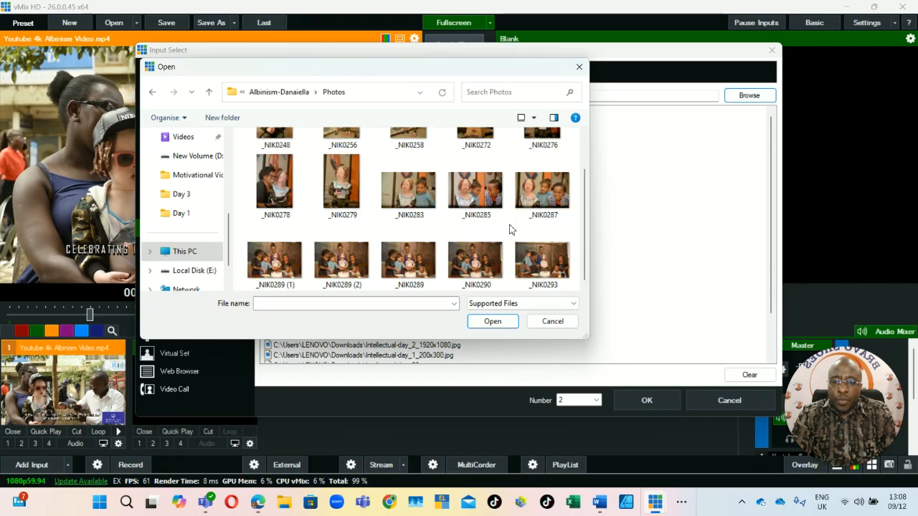
click(476, 192)
click(492, 321)
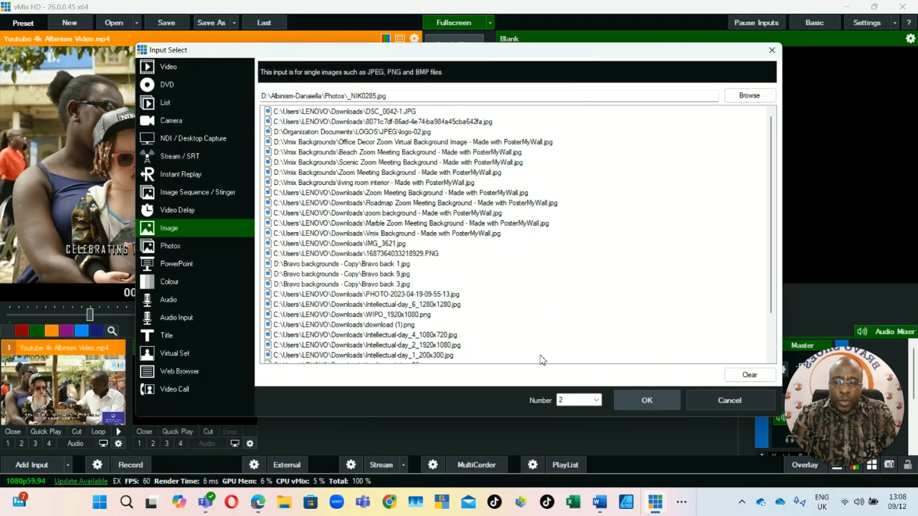
key(Return)
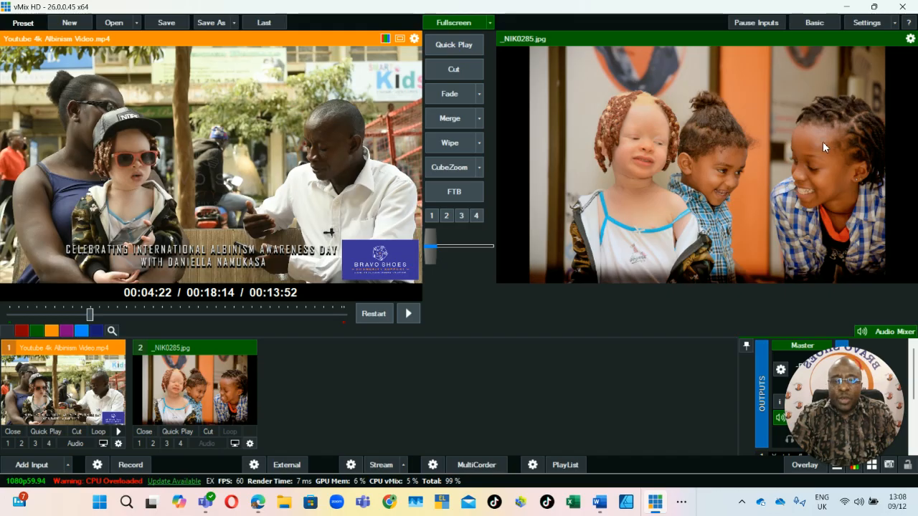
click(462, 97)
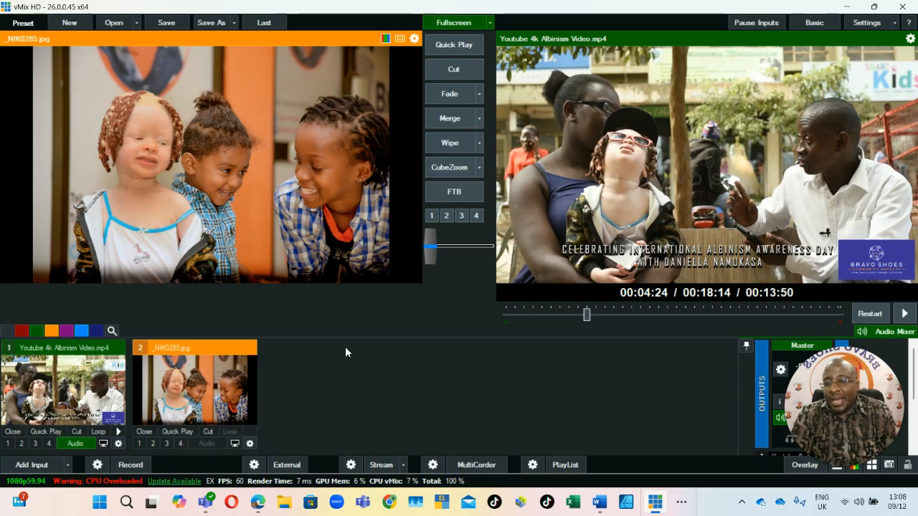
Add Bulambuli Documentary 2 (1).mp4 from the Bulambuli Pics folder on drive D: as a new Video input.
click(31, 461)
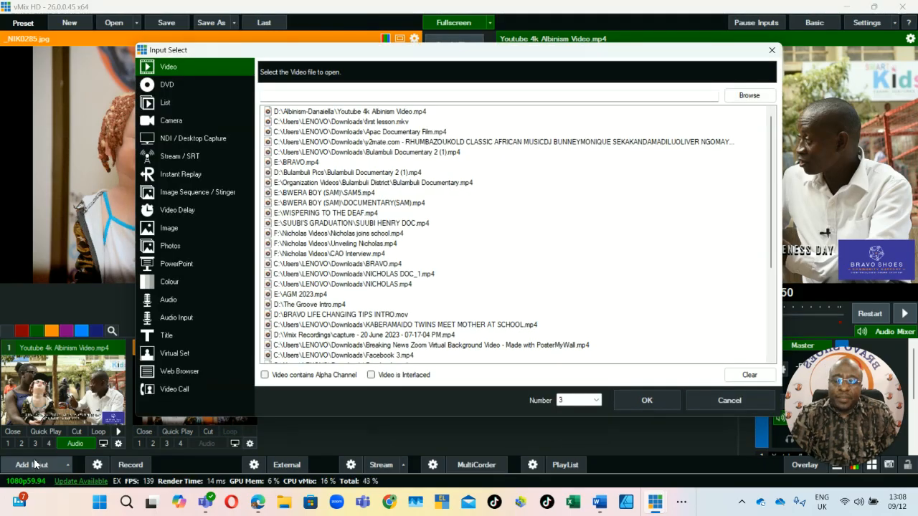
click(748, 95)
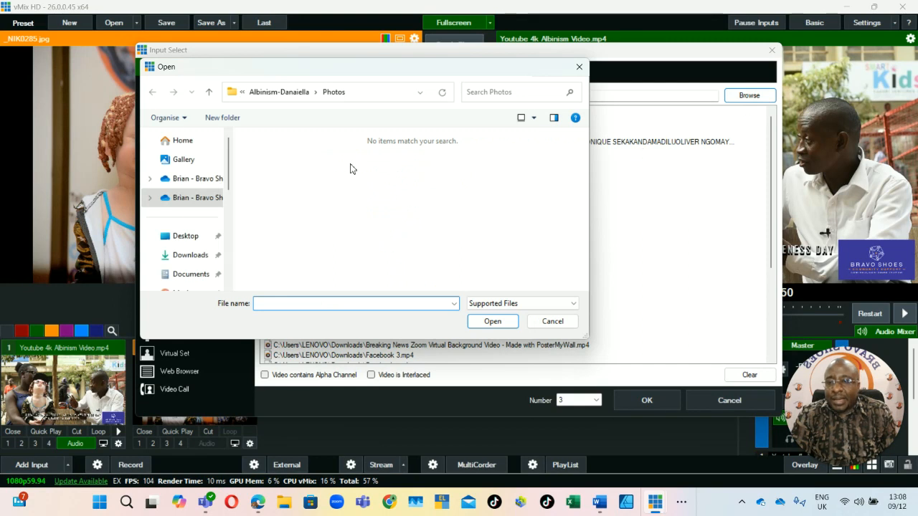
scroll(205, 263, down, 1)
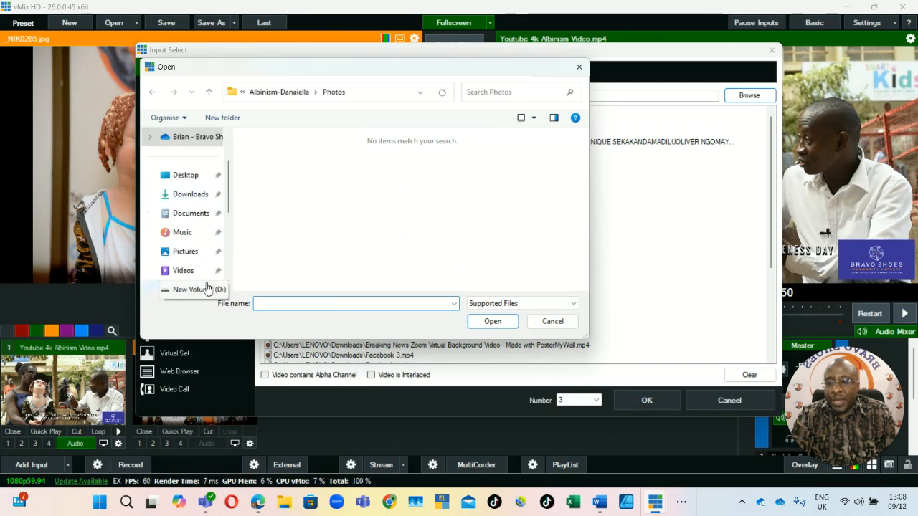
scroll(215, 265, down, 1)
click(205, 232)
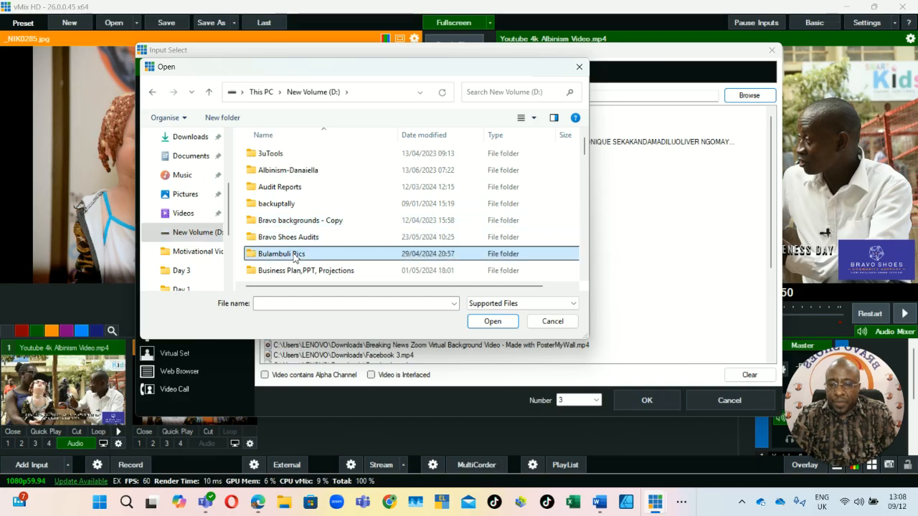
double_click(294, 259)
double_click(335, 195)
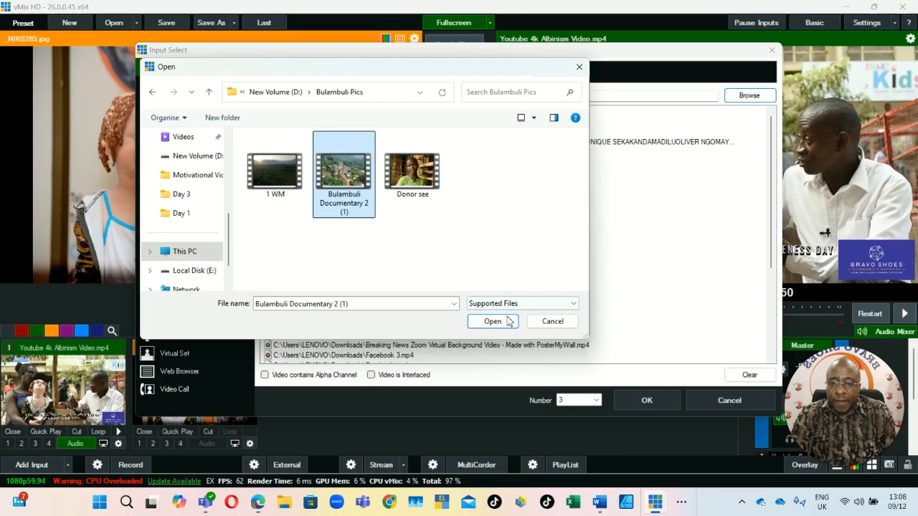
click(637, 400)
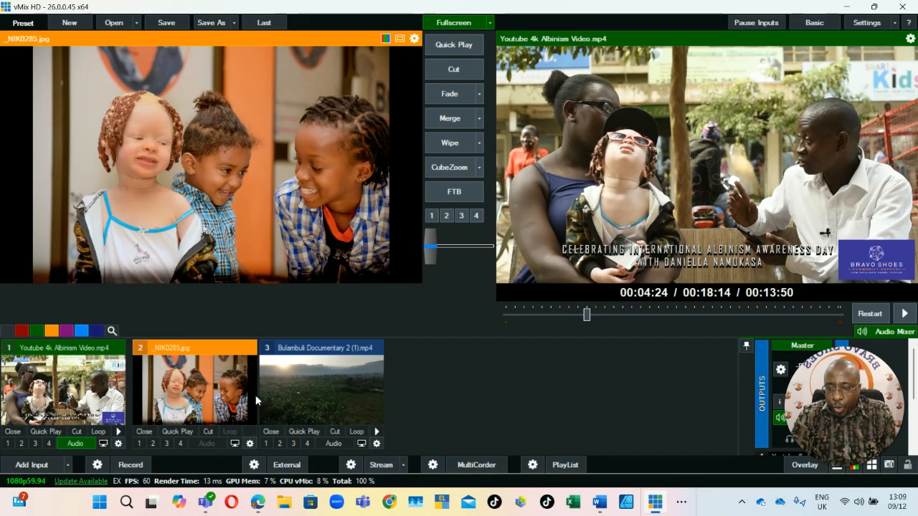
Play the Bulambuli documentary in preview, fade it to the live output and pause it at about 00:00:10.
click(321, 382)
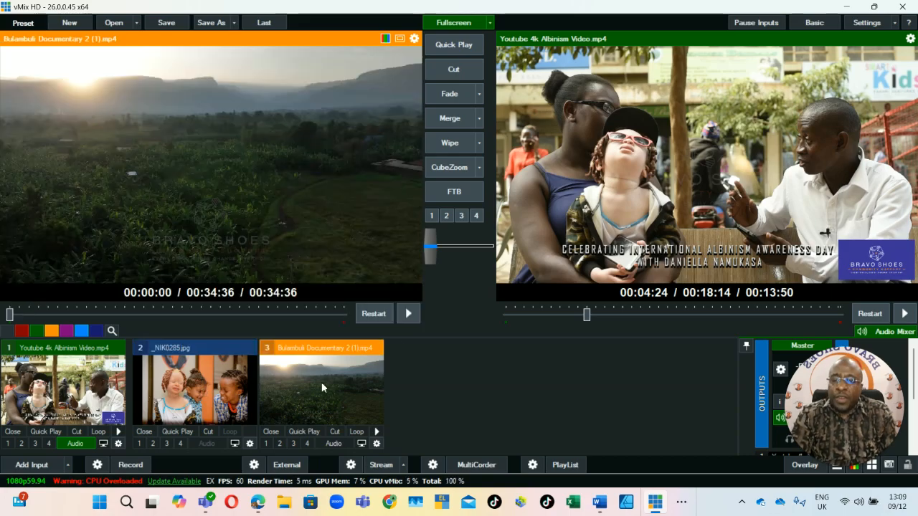
click(407, 316)
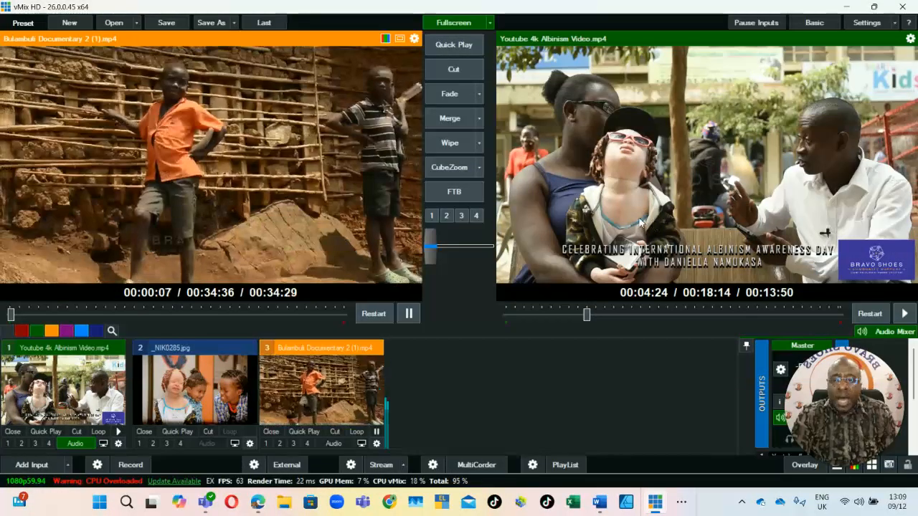
click(449, 96)
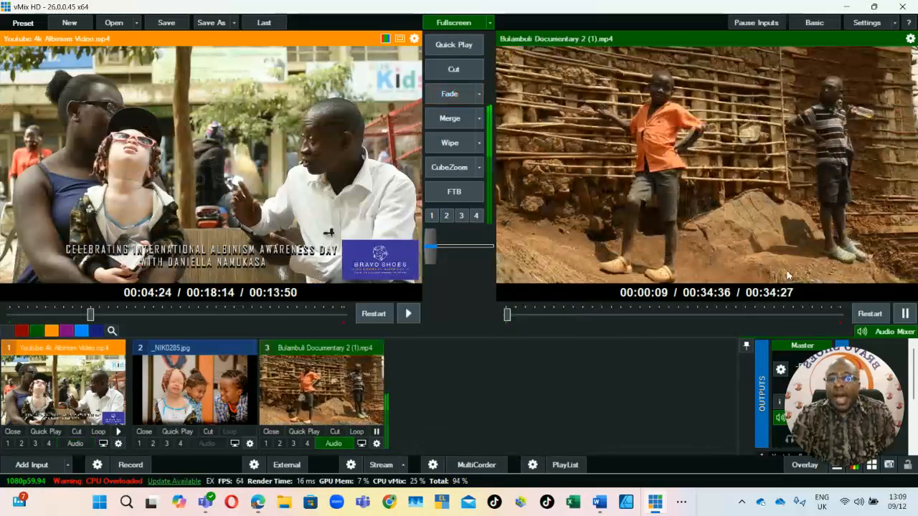
click(905, 314)
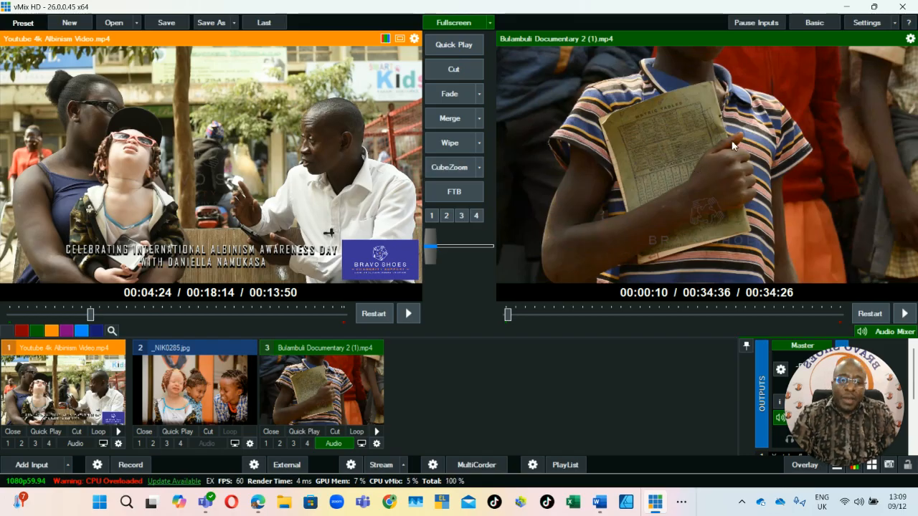
Swap the two videos between preview and output with Merge twice and Fade once, pausing the live albinism video at about 00:04:37.
click(443, 122)
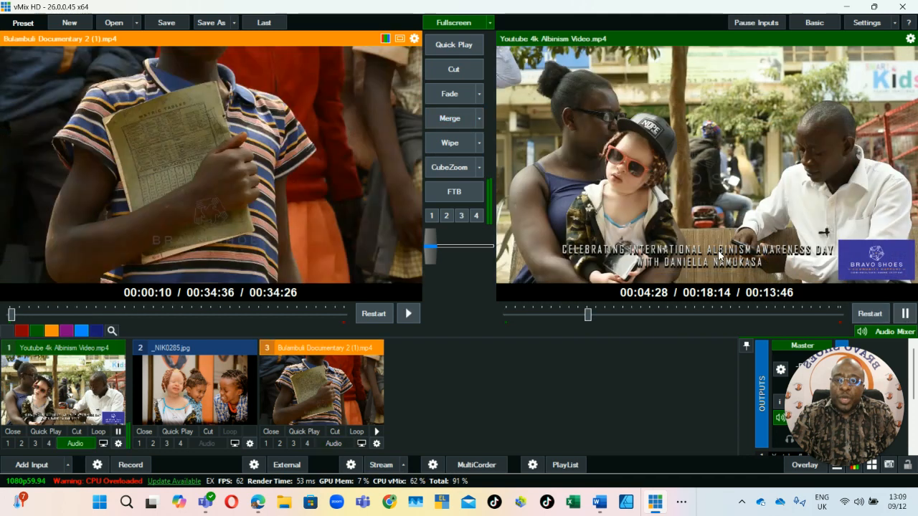
click(474, 123)
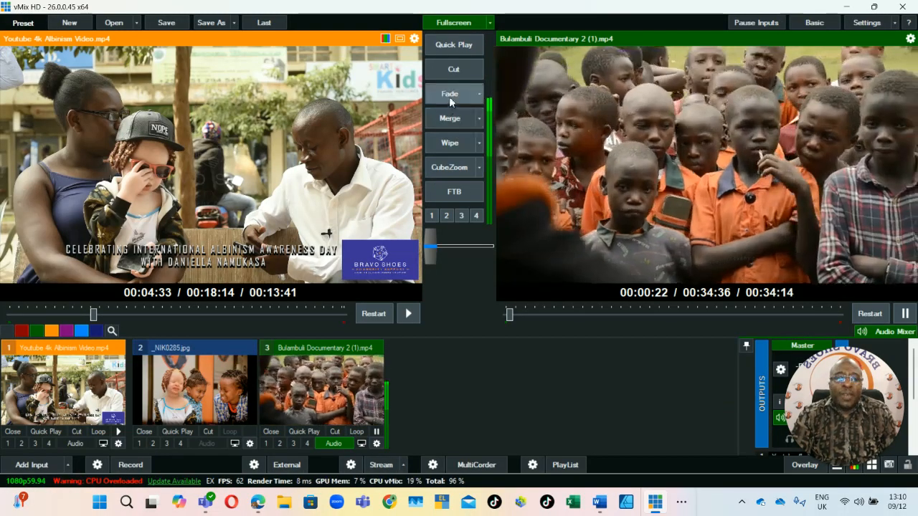
click(448, 94)
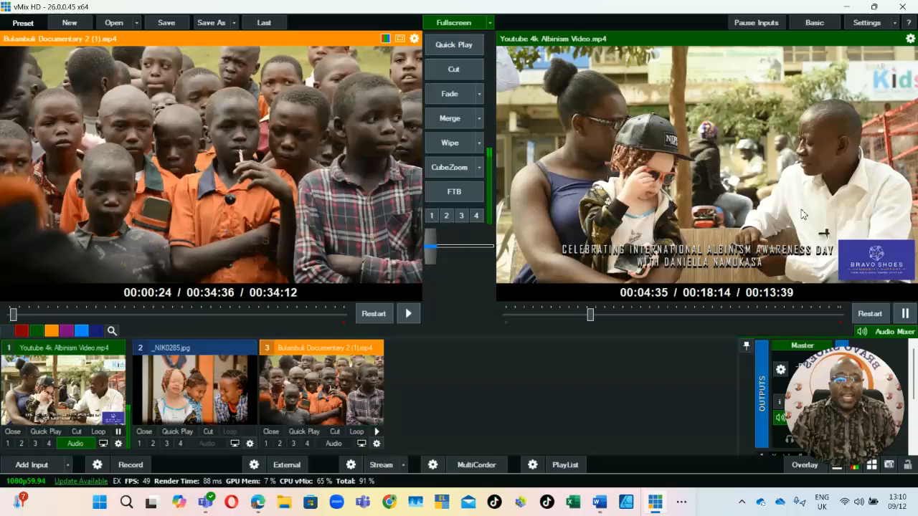
click(903, 313)
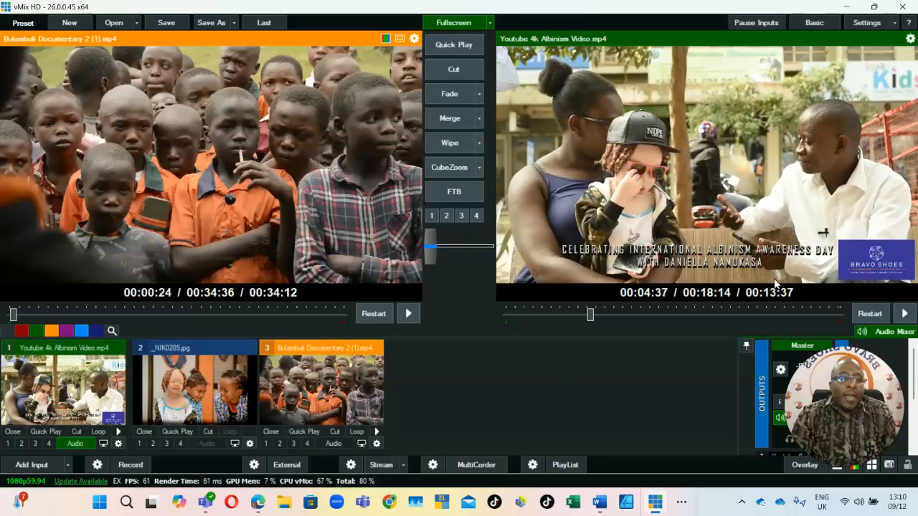